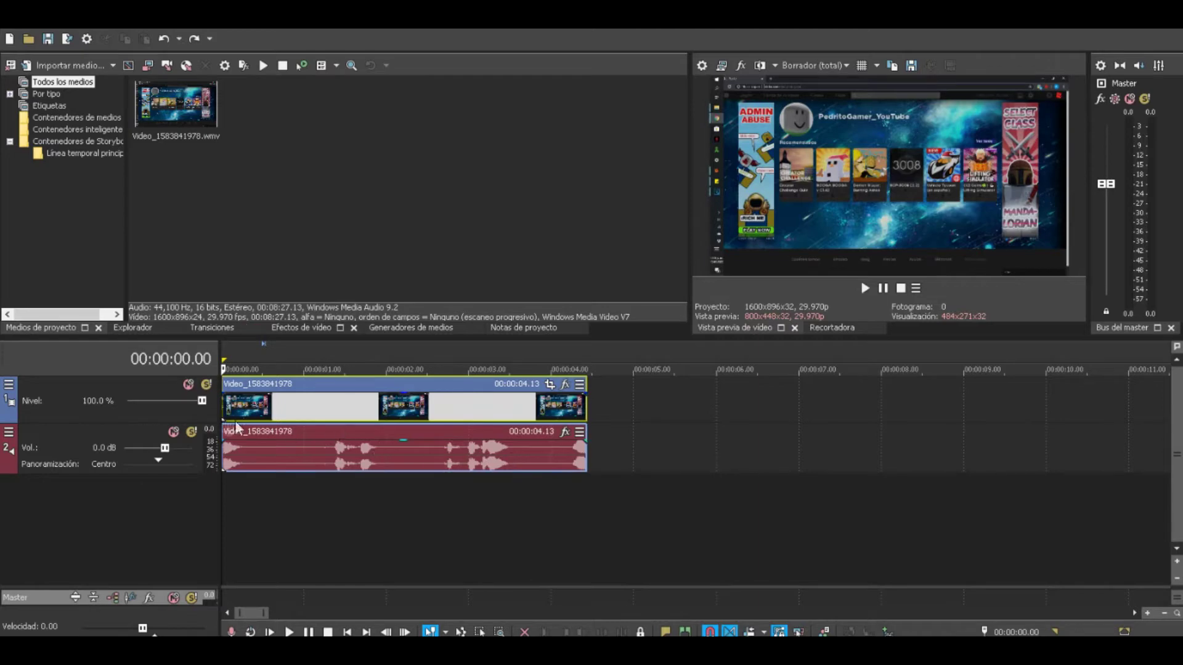
Play the clip from its start and place a marker at 00:00:00.19 on the timeline.
scroll(253, 391, "down", 5)
scroll(249, 400, "up", 3)
scroll(249, 401, "up", 4)
left_click_drag(222, 531, 952, 484)
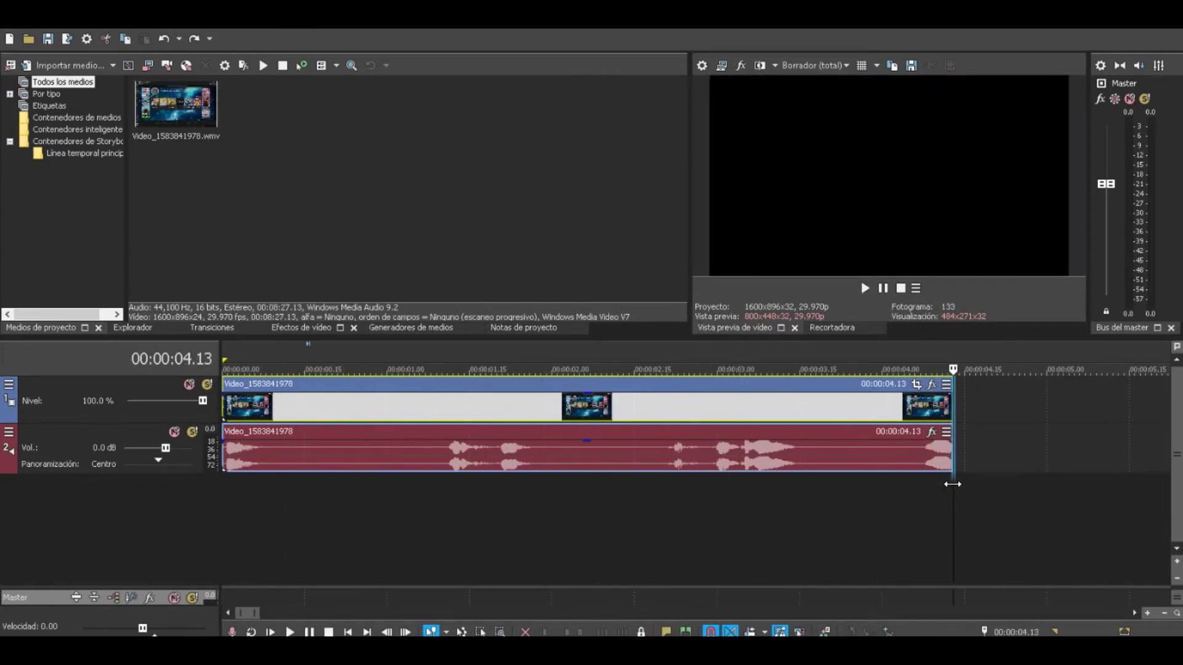
key("ctrl+Home")
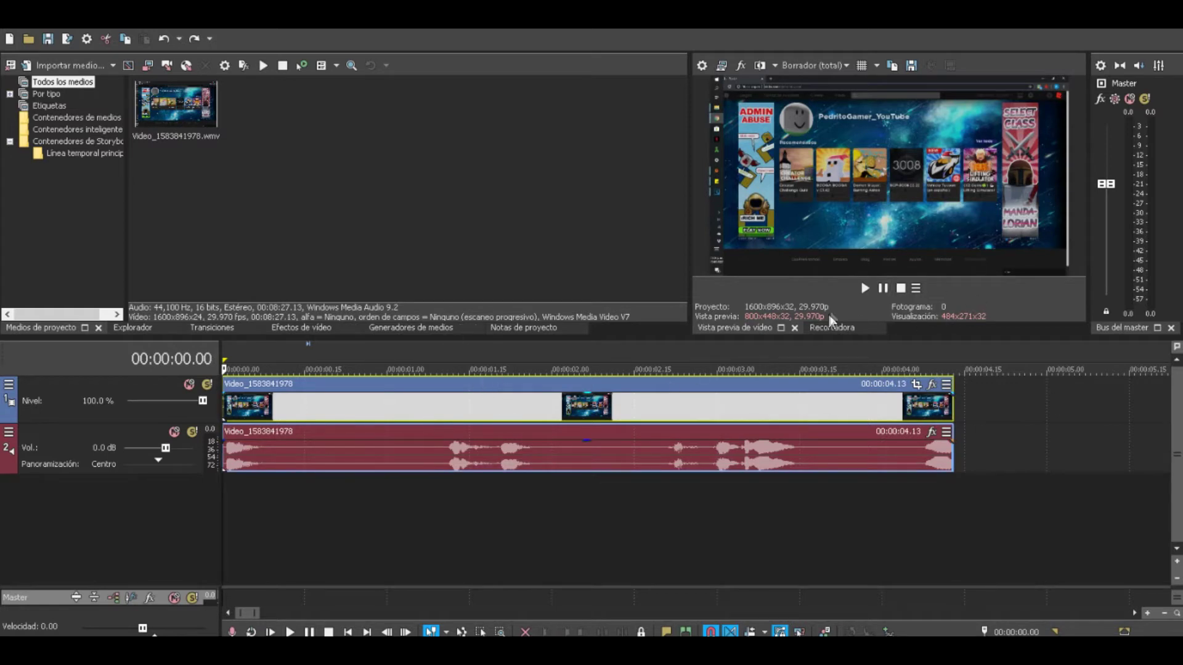
left_click(865, 289)
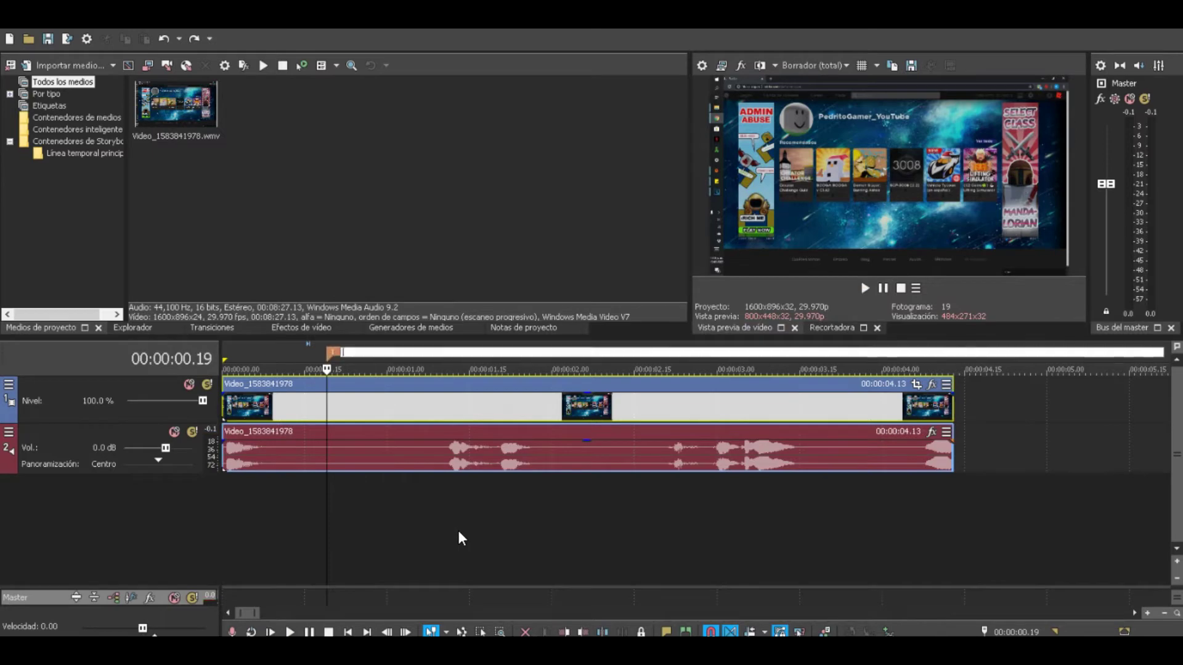
Split the video clip and its audio at 00:00:01.09.
left_click(399, 525)
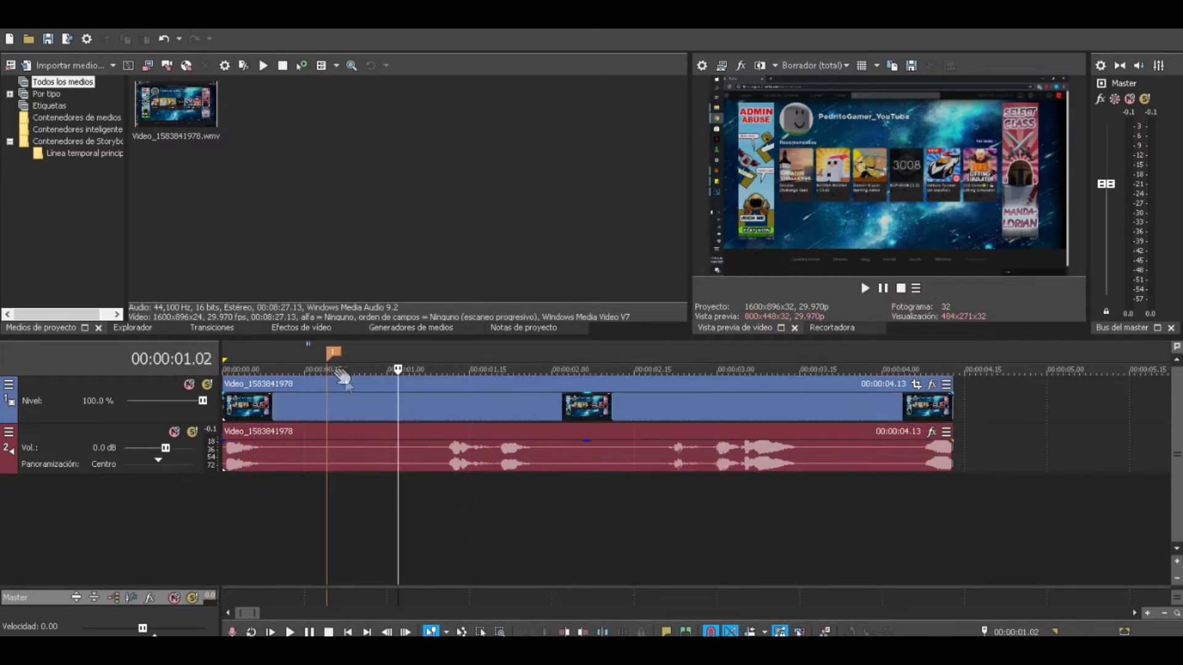
left_click(436, 408)
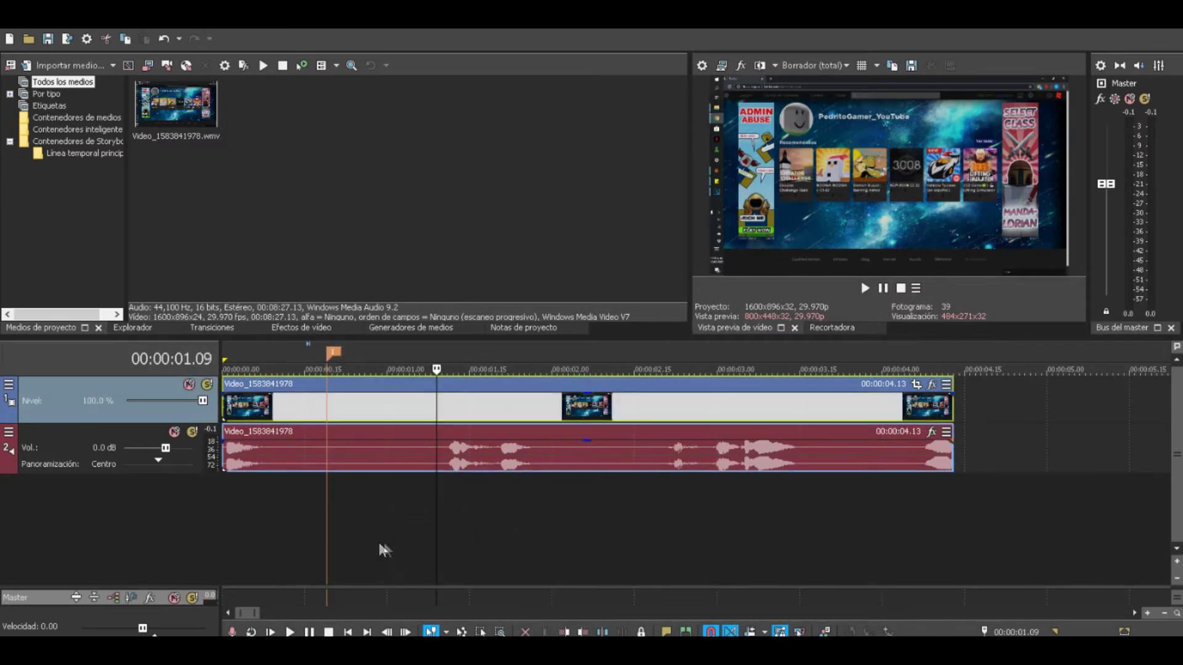
left_click_drag(435, 542, 325, 521)
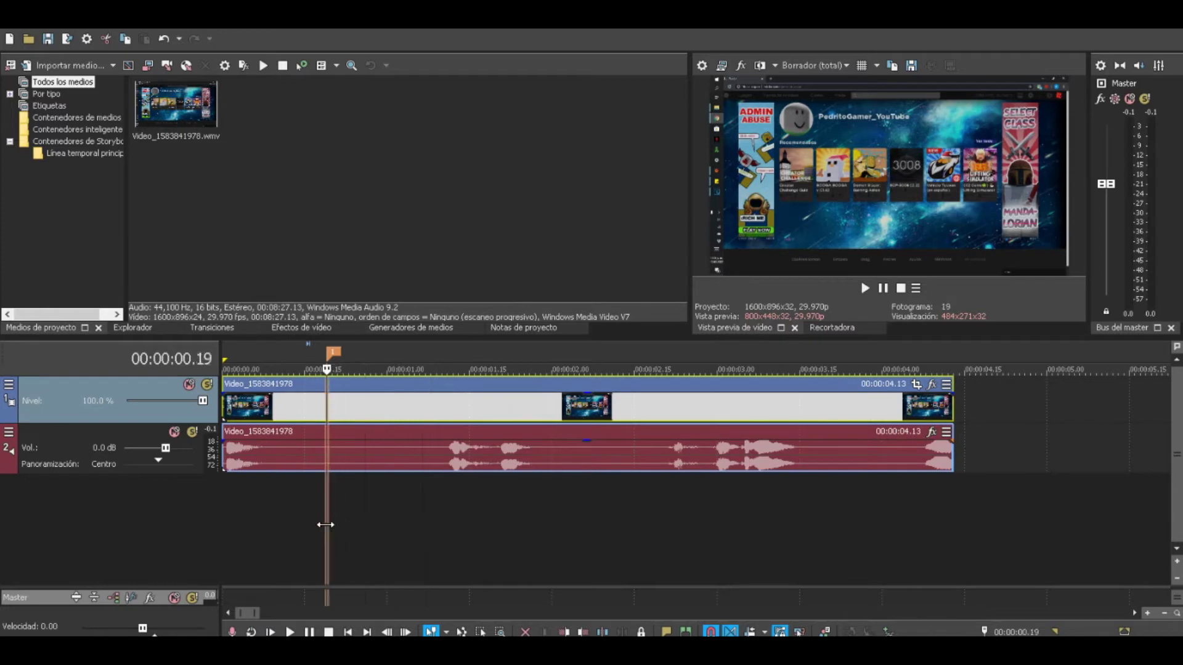
left_click(883, 289)
key("s")
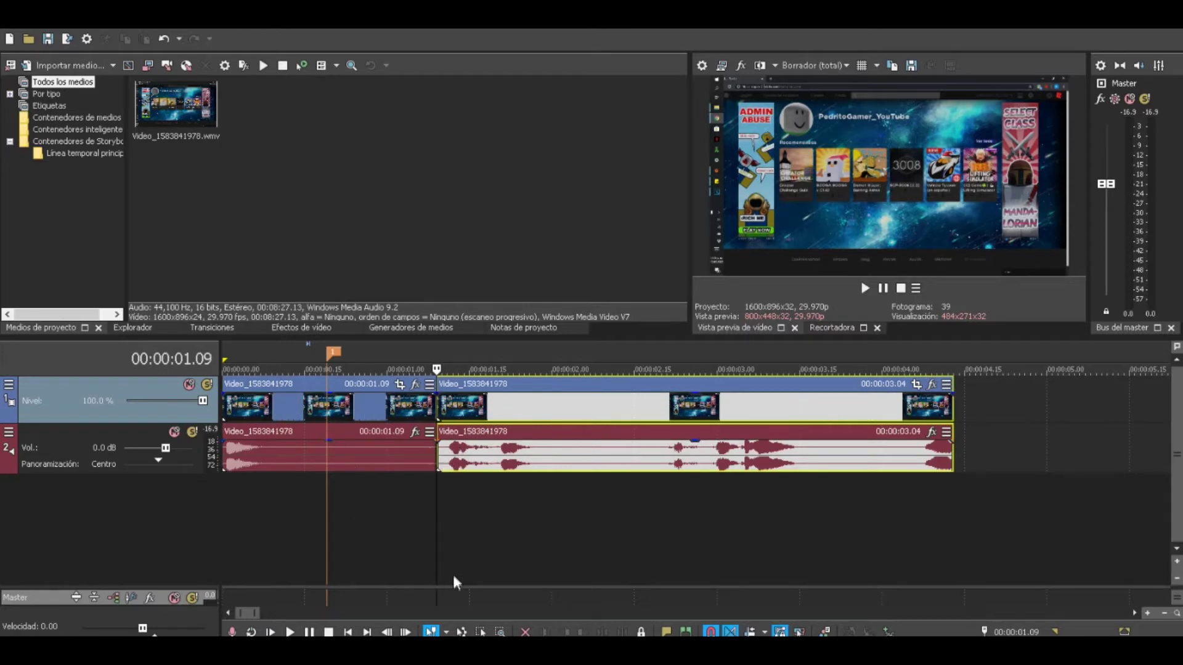
Split the first part of the clip, video and audio, at the marker at 00:00:00.19.
left_click_drag(437, 572, 327, 549)
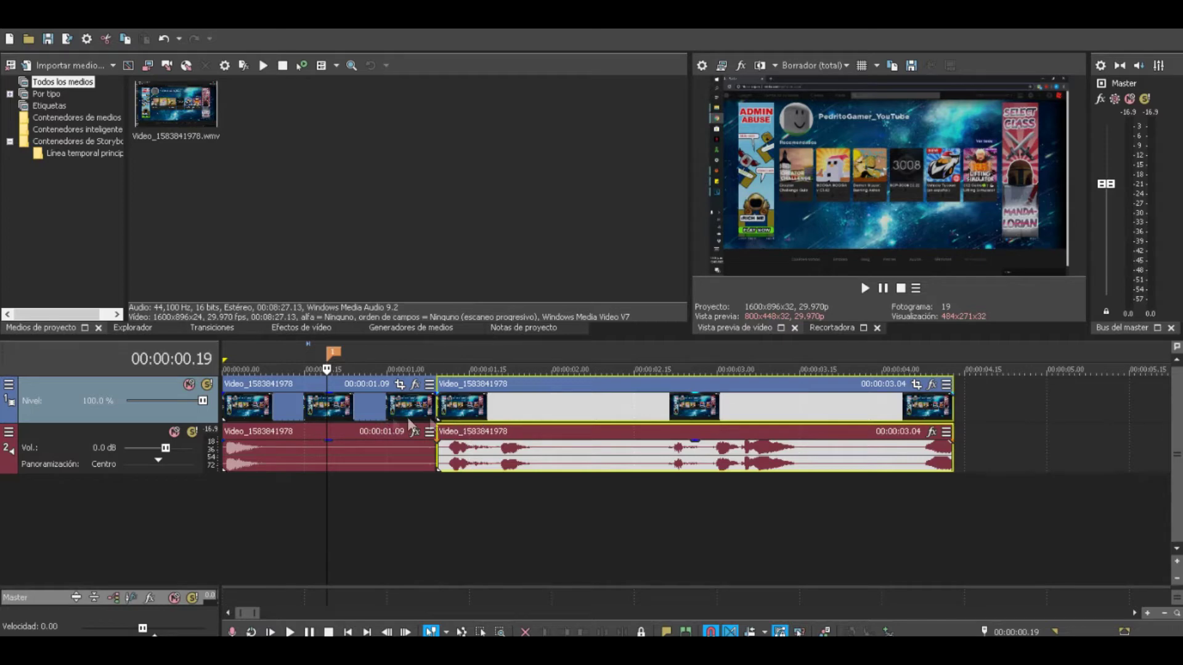
left_click(348, 440)
left_click(325, 502)
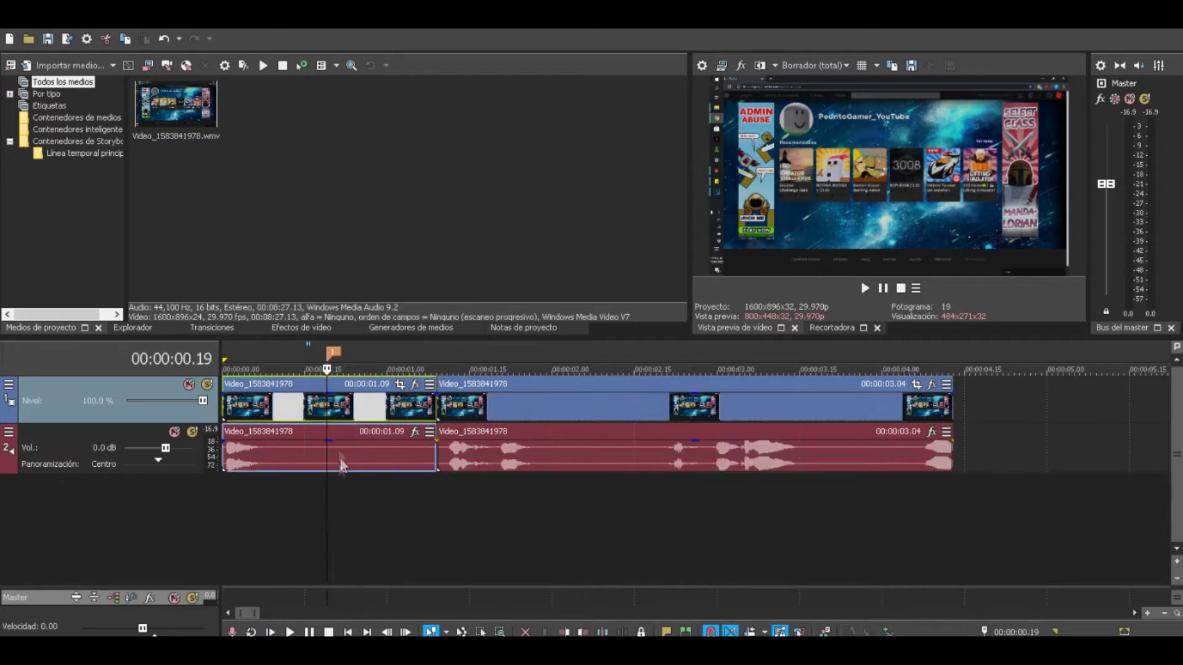
key("s")
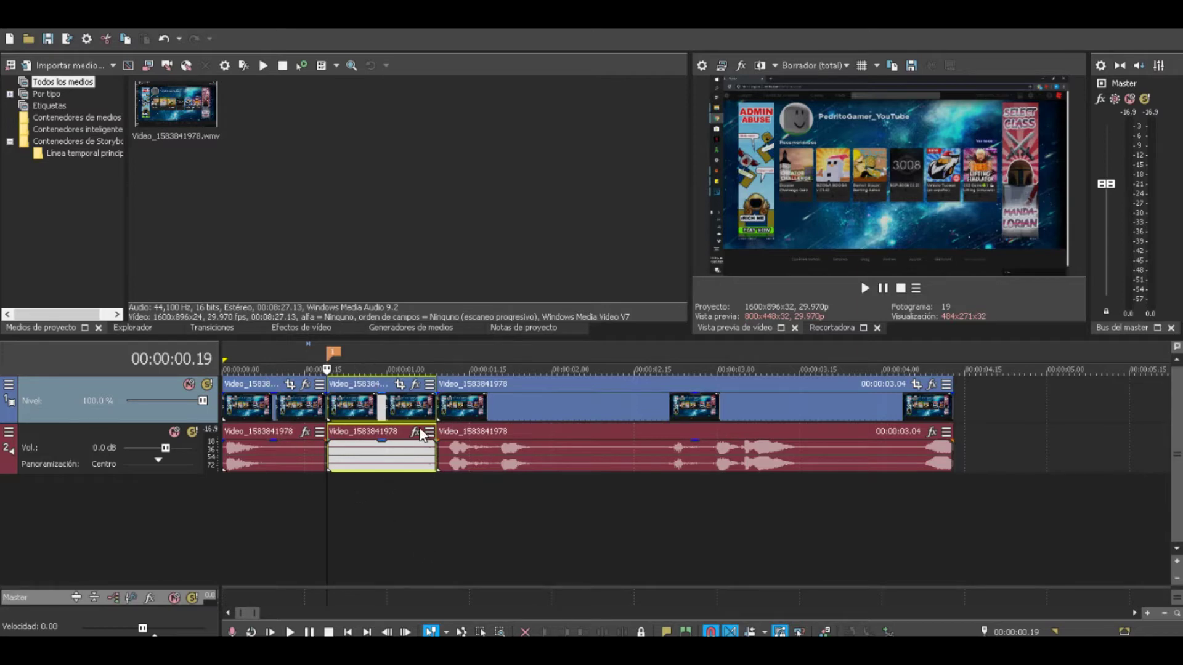
Delete the marker at 00:00:00.19 and deselect the middle segment.
right_click(331, 354)
left_click(385, 402)
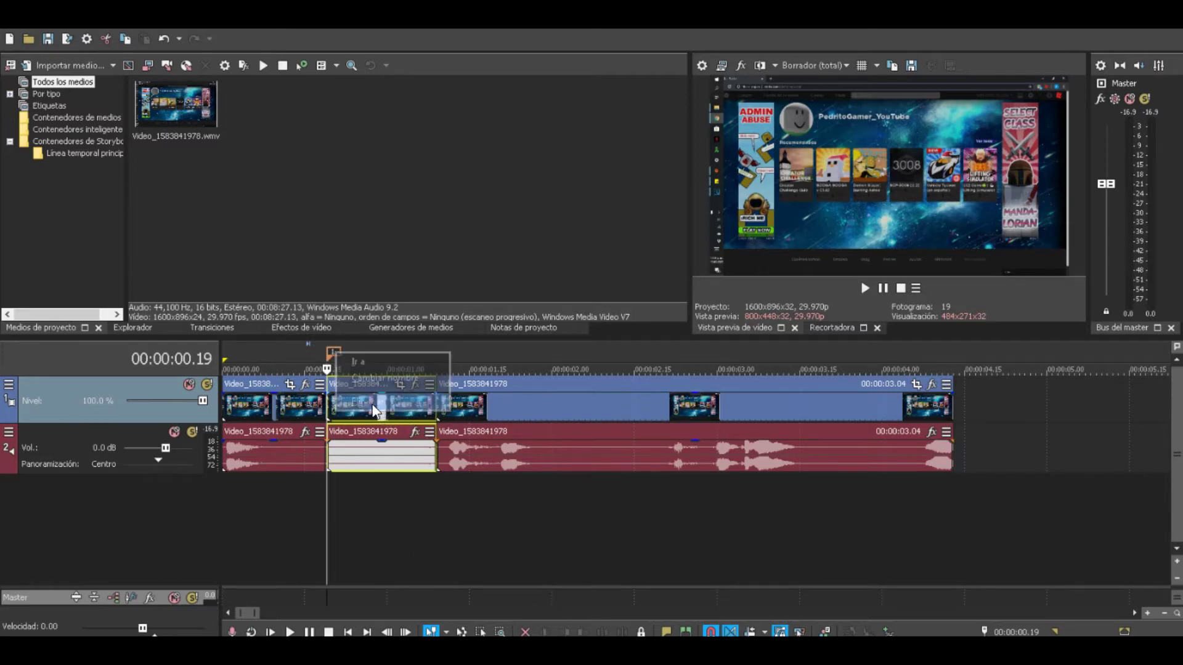
left_click(465, 523)
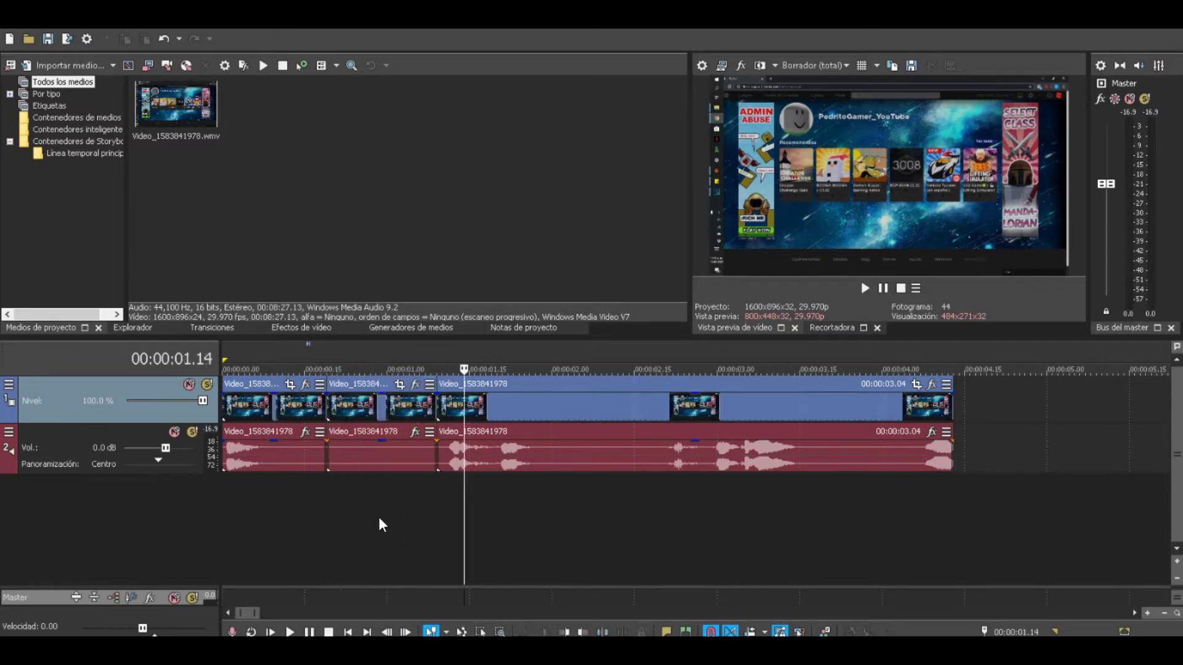
left_click_drag(601, 406, 658, 406)
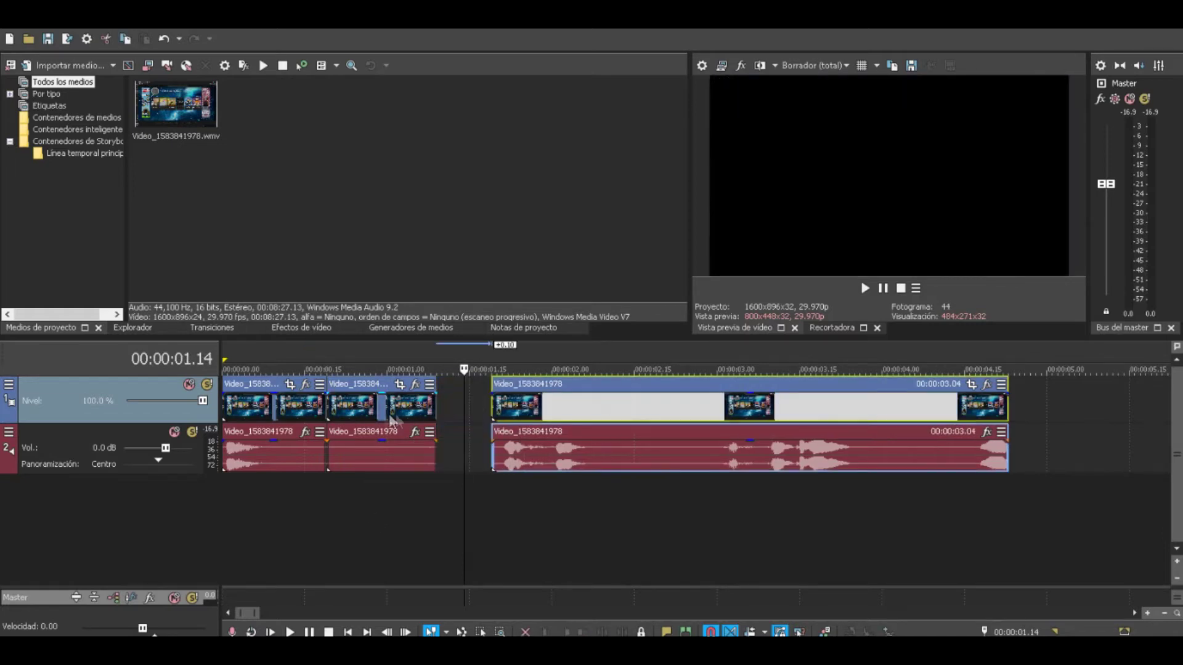
left_click(404, 405)
left_click_drag(551, 404, 494, 406)
Insert a new video track and a new audio track, and place the audio track directly below the new video track.
right_click(356, 531)
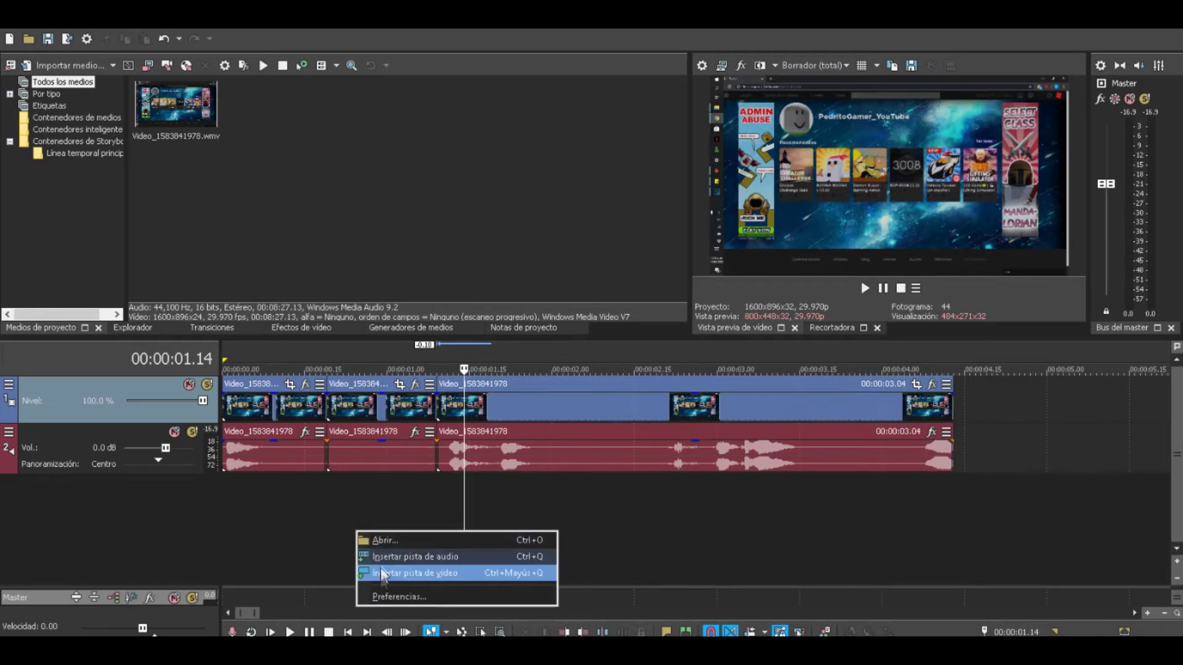
left_click(379, 573)
right_click(348, 562)
left_click(404, 587)
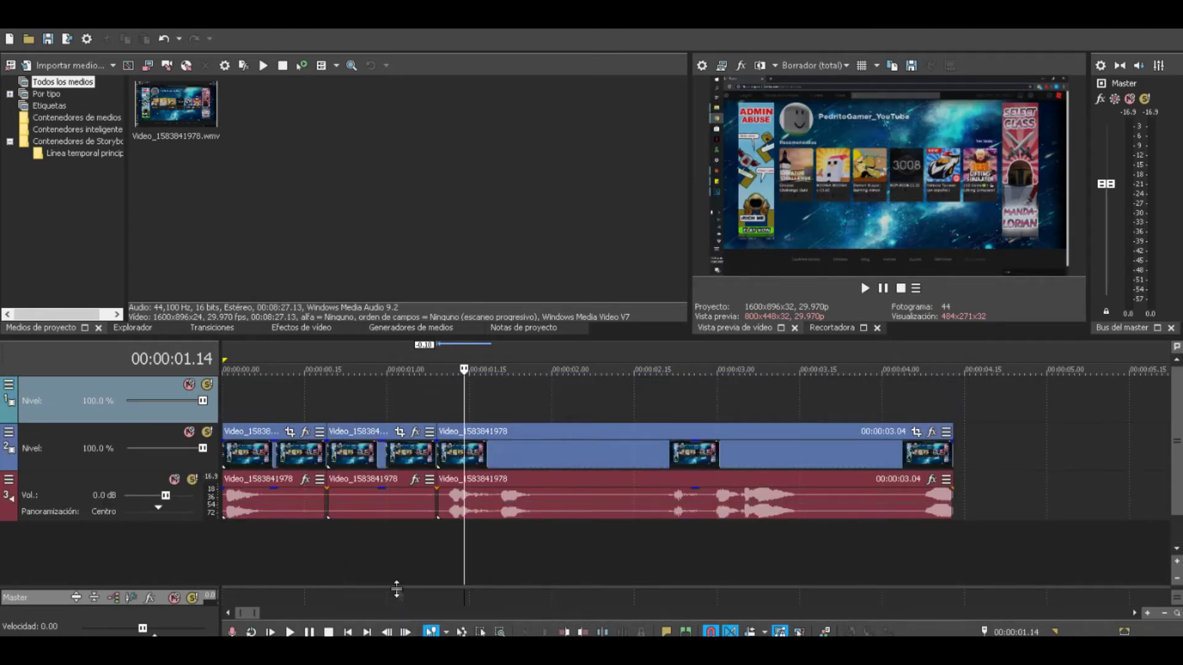
left_click_drag(69, 439, 66, 430)
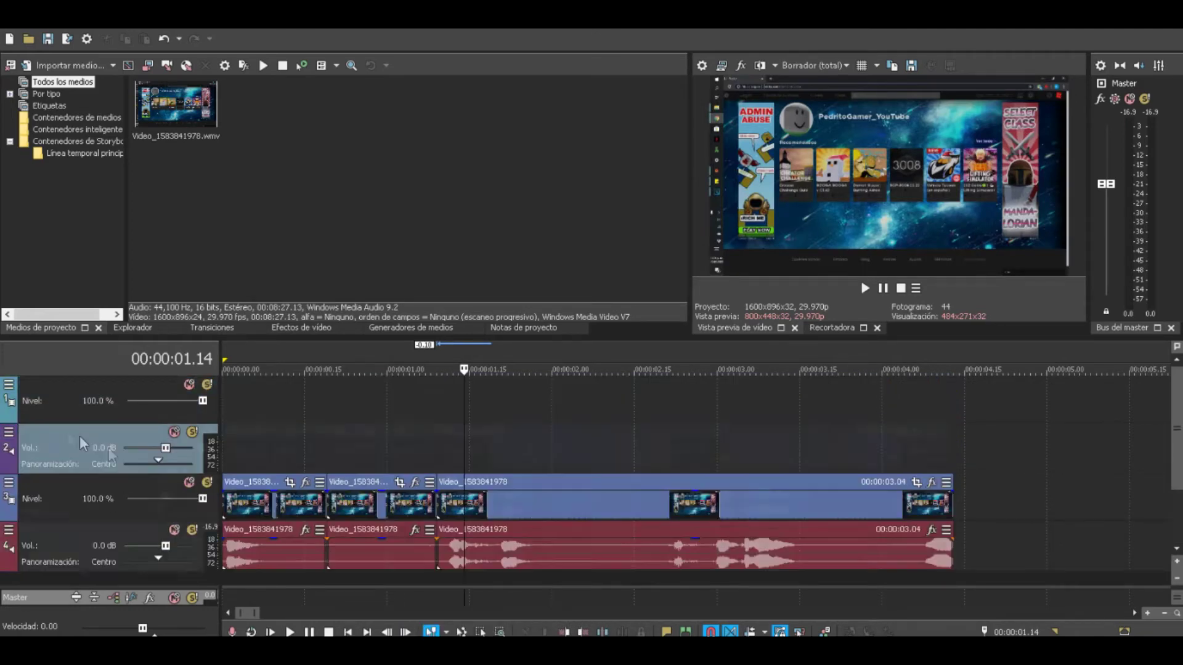
Move the middle segment's video and audio up to the new tracks, keeping its start at 00:00:00.19.
left_click_drag(364, 512, 368, 410)
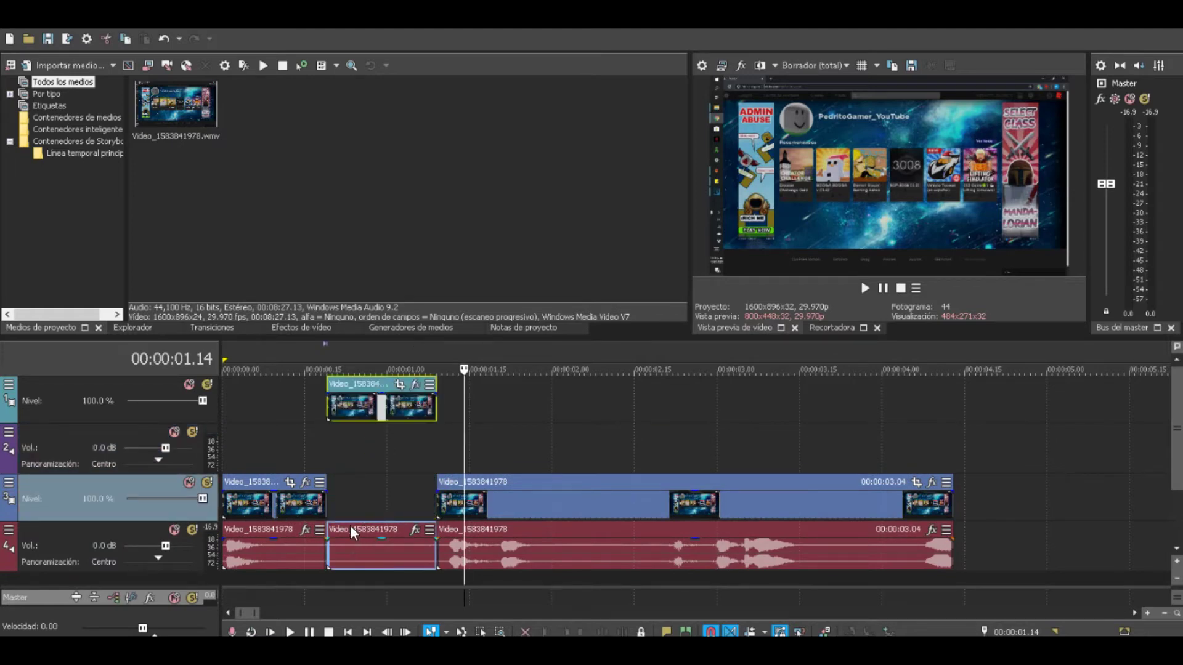
left_click_drag(370, 557, 377, 449)
mouse_move(390, 409)
left_mouse_down()
mouse_move(407, 409)
mouse_move(397, 409)
left_mouse_up()
left_click(433, 401)
left_click(302, 402)
left_click(470, 402)
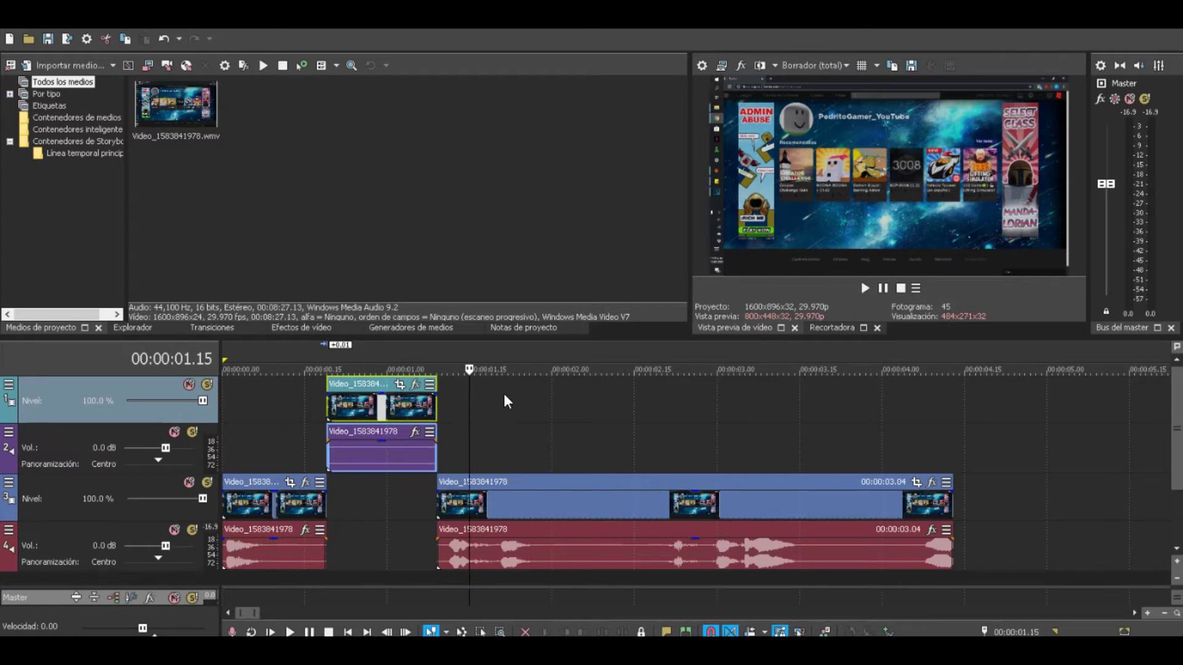
Search the video effects for "Esf" and apply the default Spherize preset to the segment on the upper video track.
left_click(282, 326)
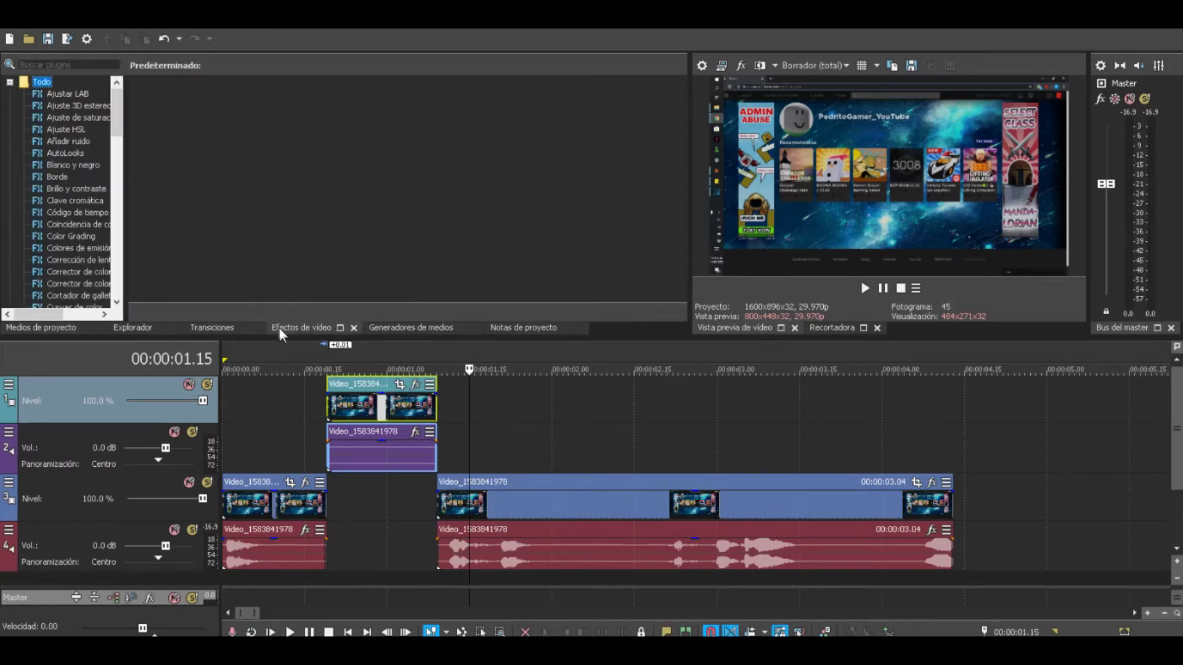
left_click(40, 65)
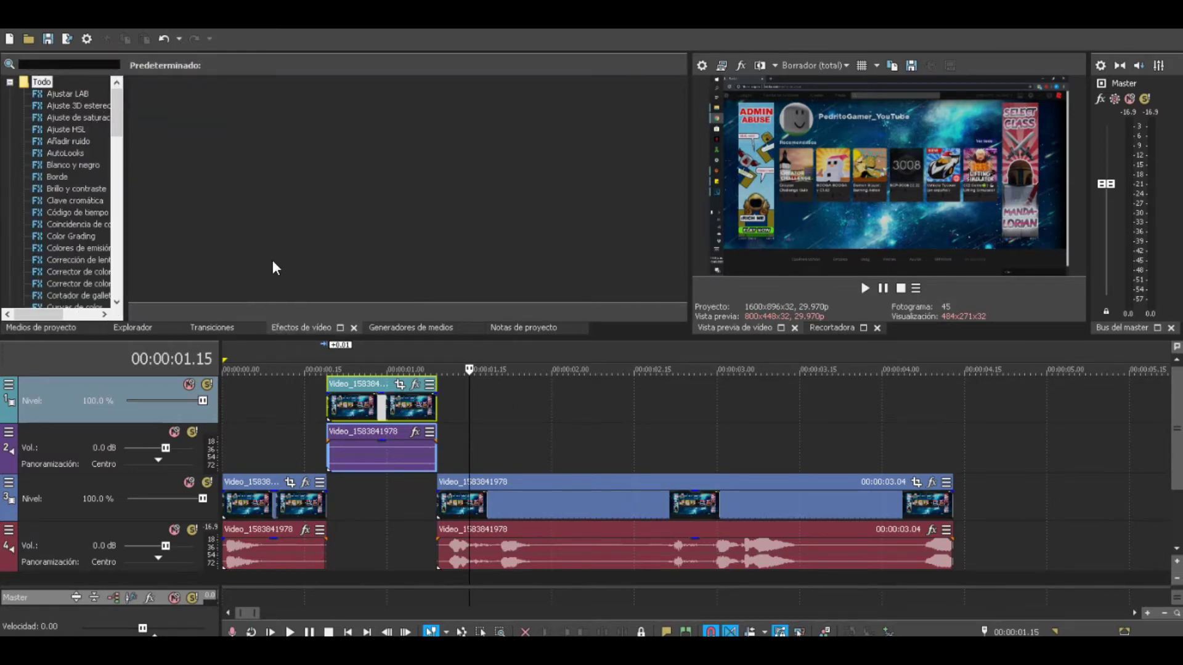
type("Es")
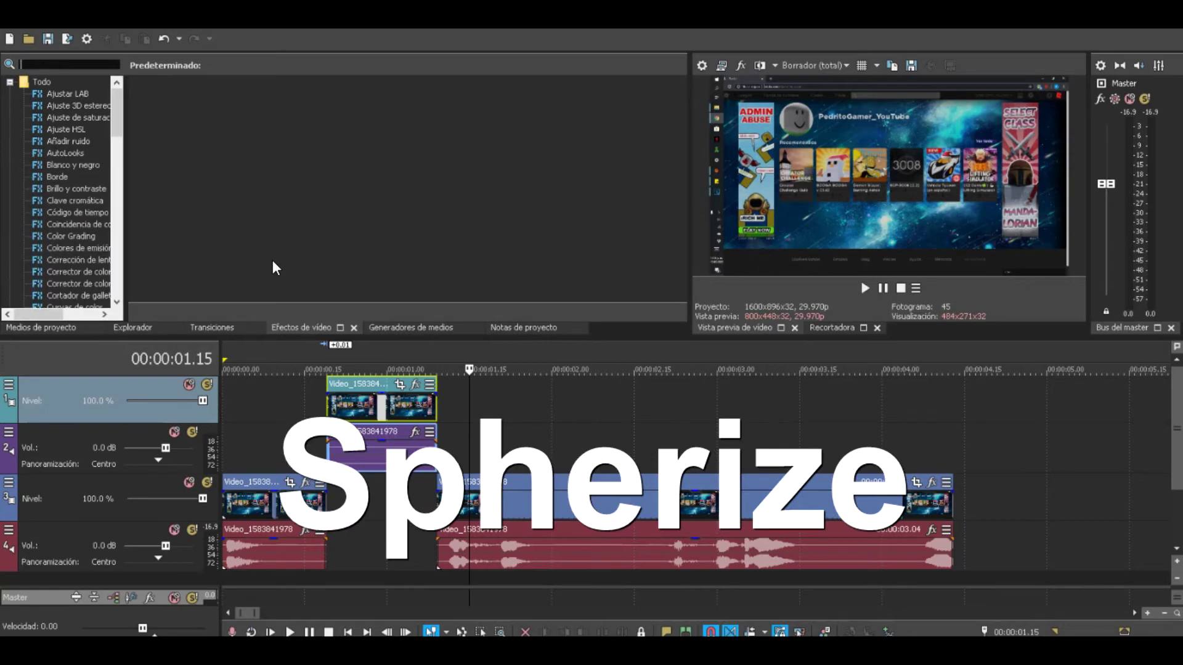
type("f")
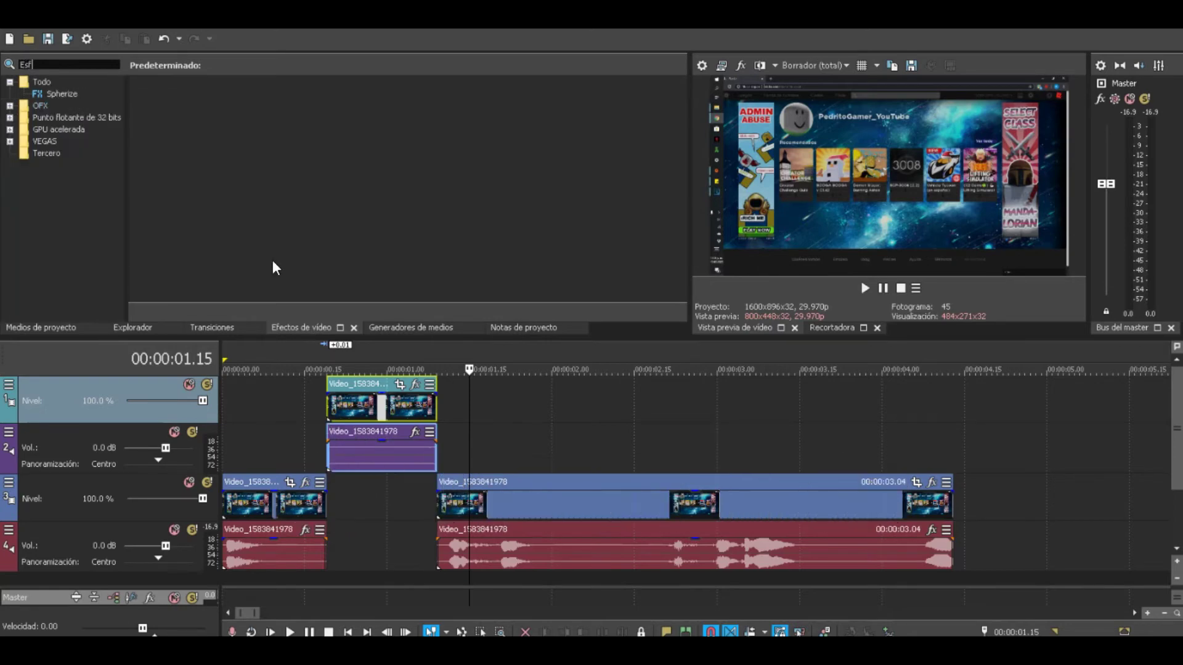
left_click(58, 95)
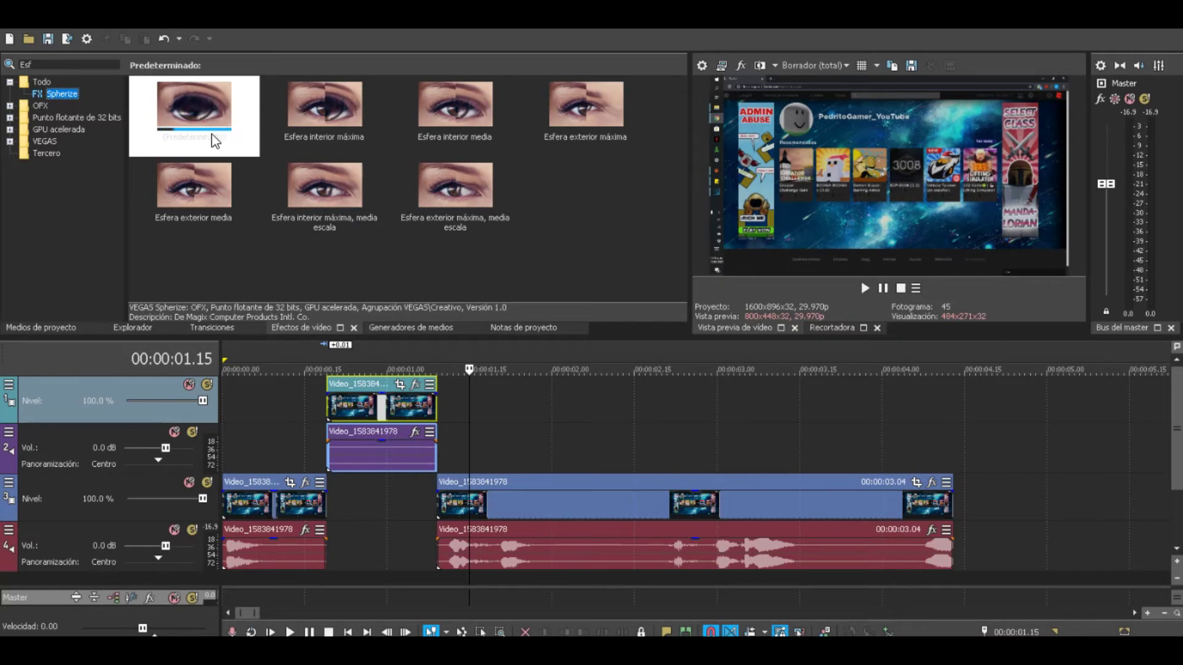
left_click_drag(215, 141, 476, 461)
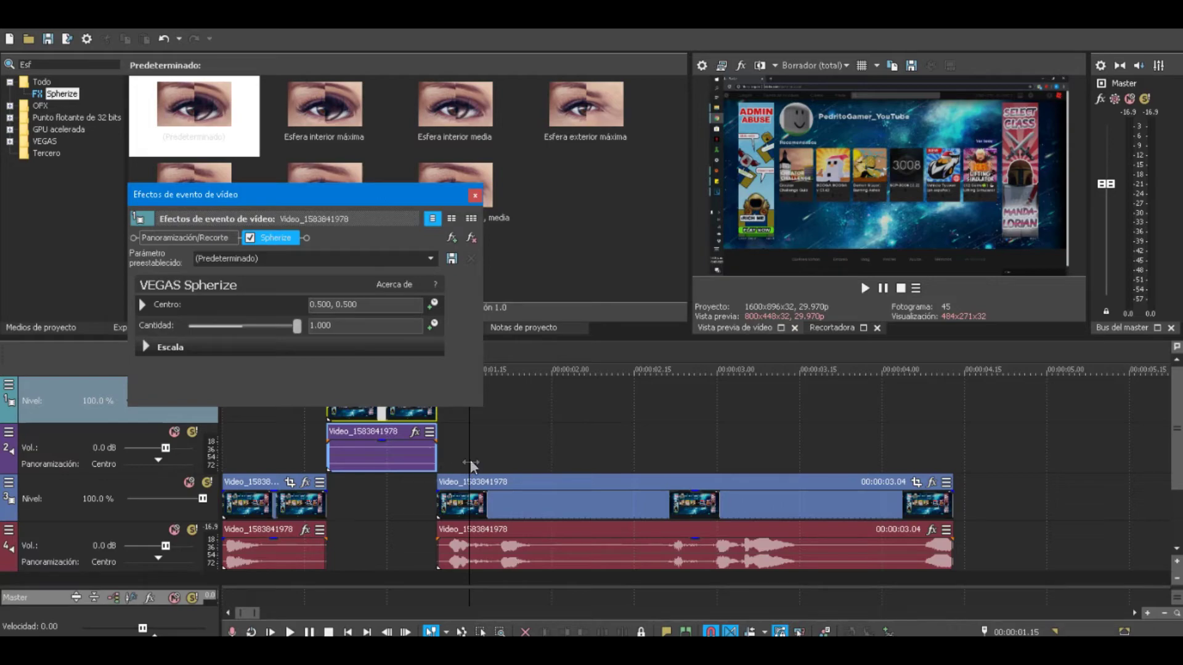
left_click(471, 461)
left_click(404, 462)
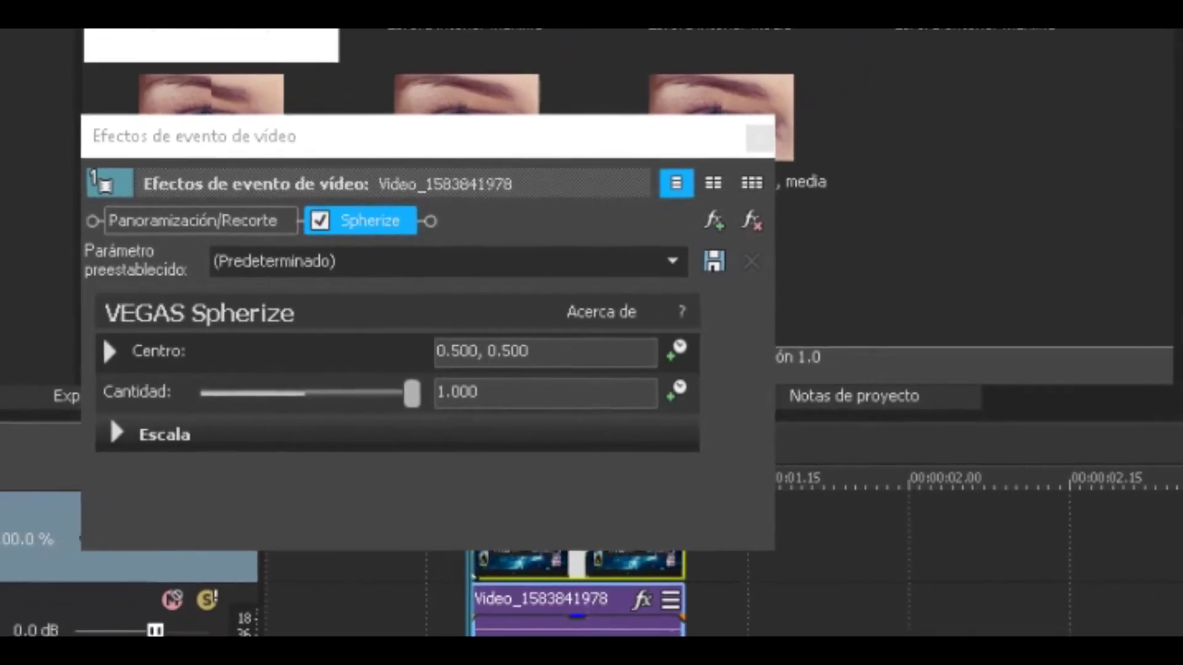
Move the Spherize centre over the avatar, to about 0.370, 0.663.
left_click(109, 351)
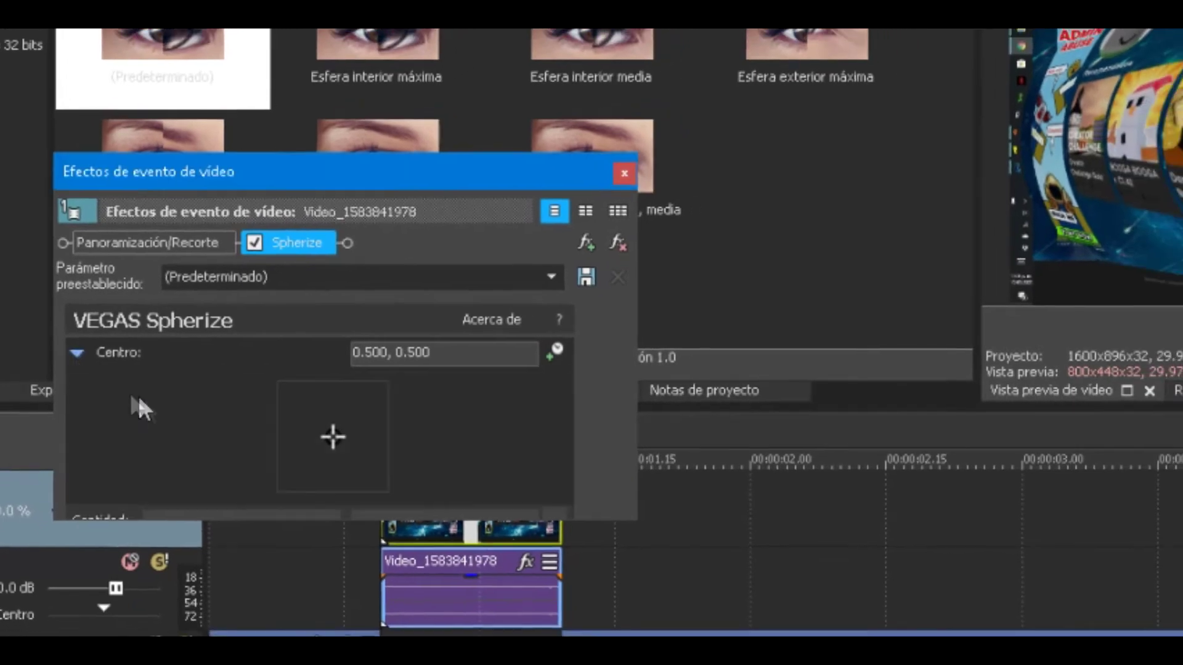
left_click_drag(332, 438, 260, 398)
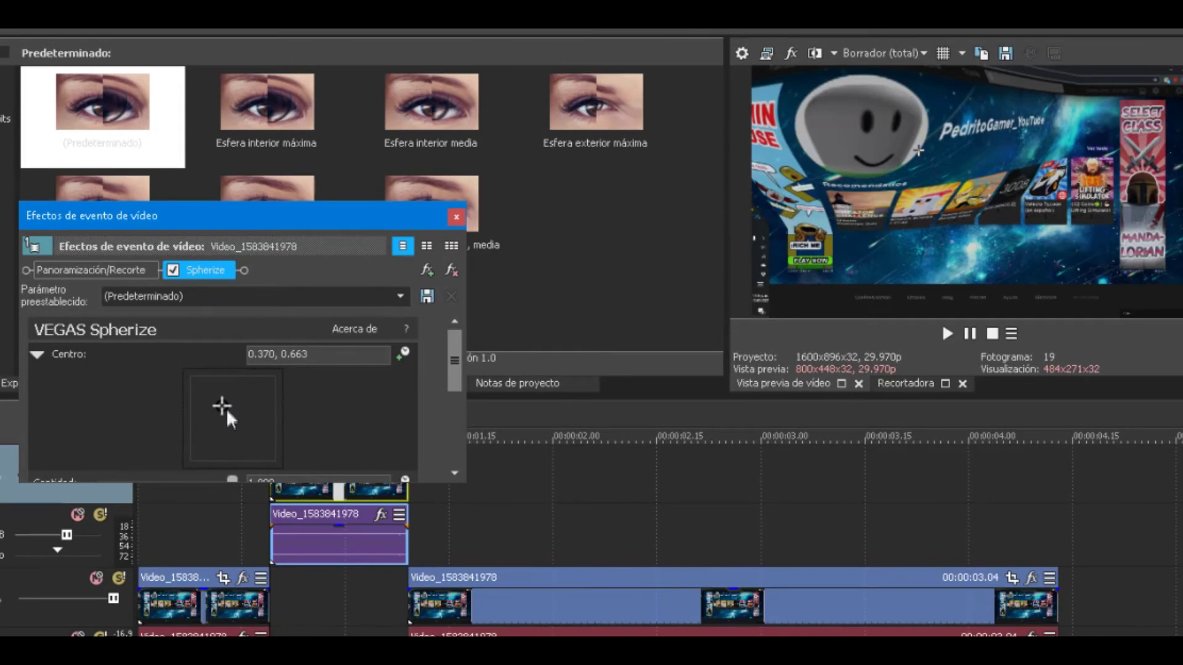
left_click(38, 354)
left_click(36, 354)
left_click(34, 355)
left_click_drag(215, 379, 216, 379)
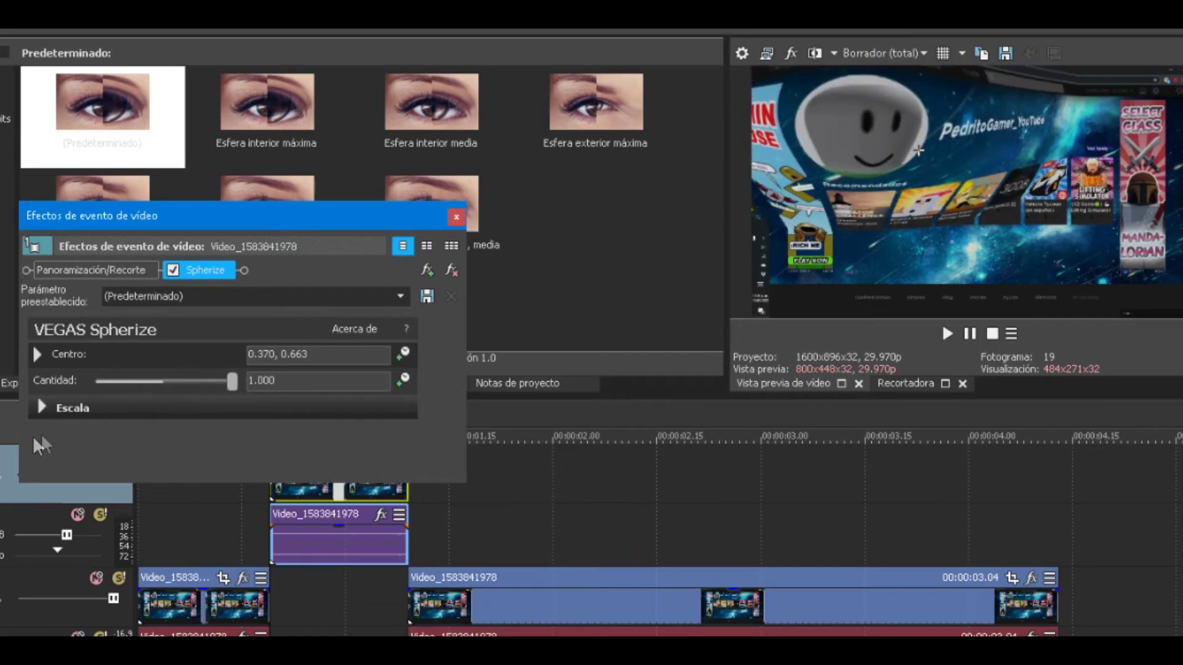
Reduce the Spherize horizontal and vertical scale to about 0.252, with proportional scaling on.
left_click(42, 408)
scroll(439, 416, "down", 1)
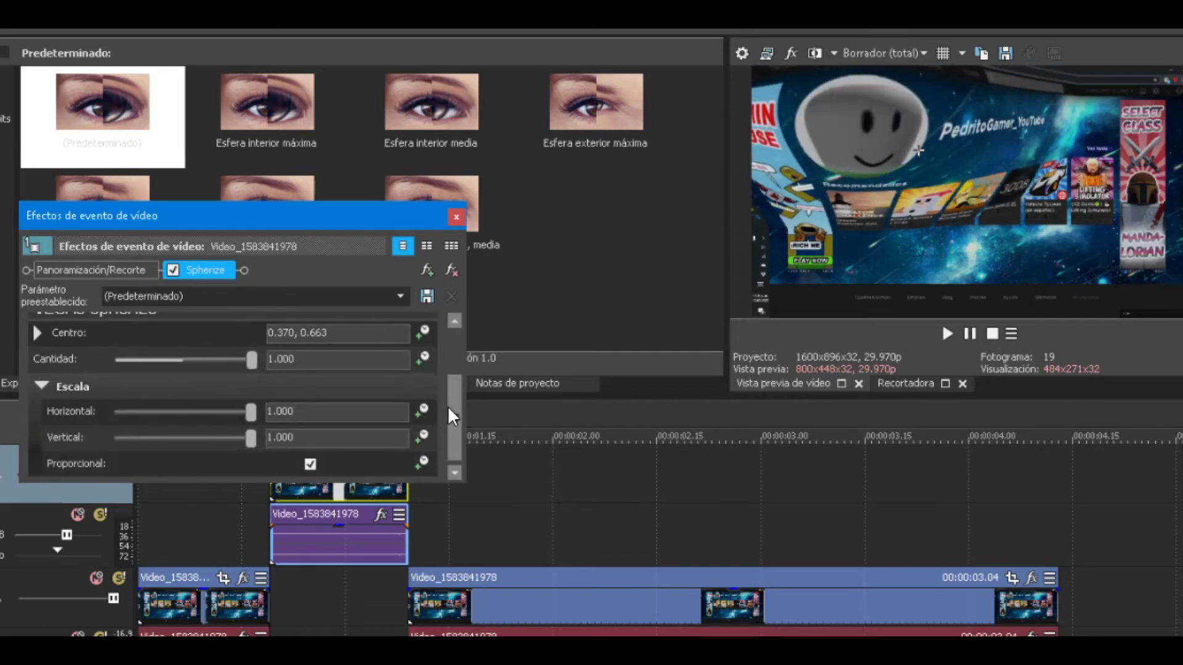
left_click_drag(253, 416, 156, 437)
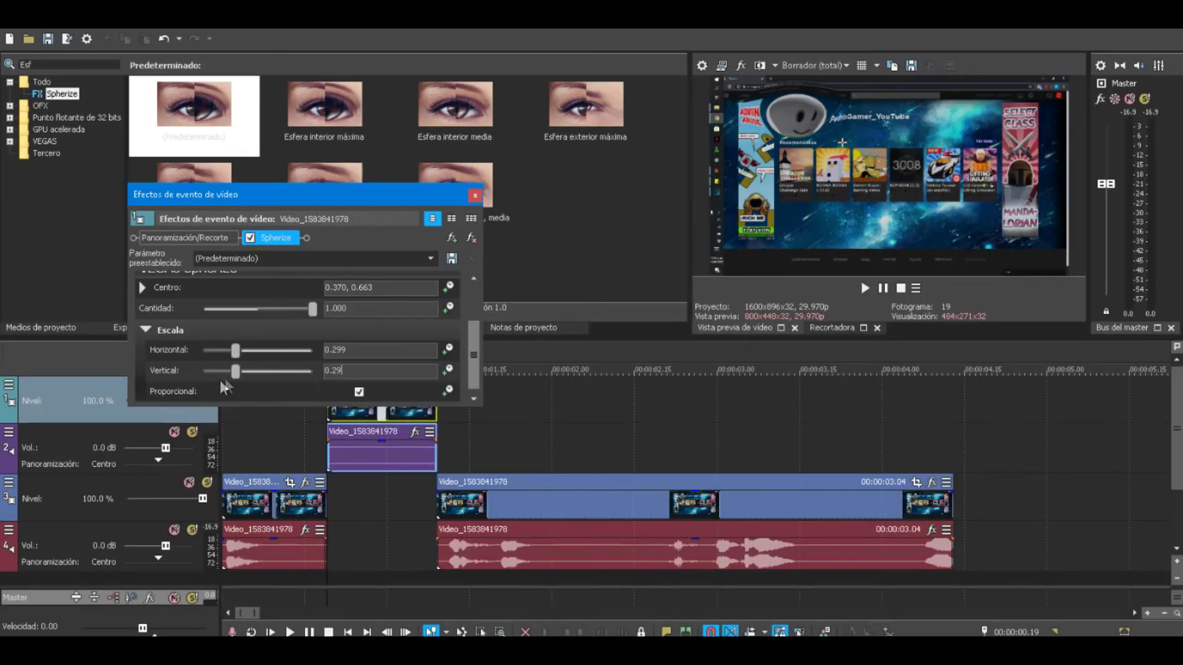
left_click_drag(235, 372, 232, 372)
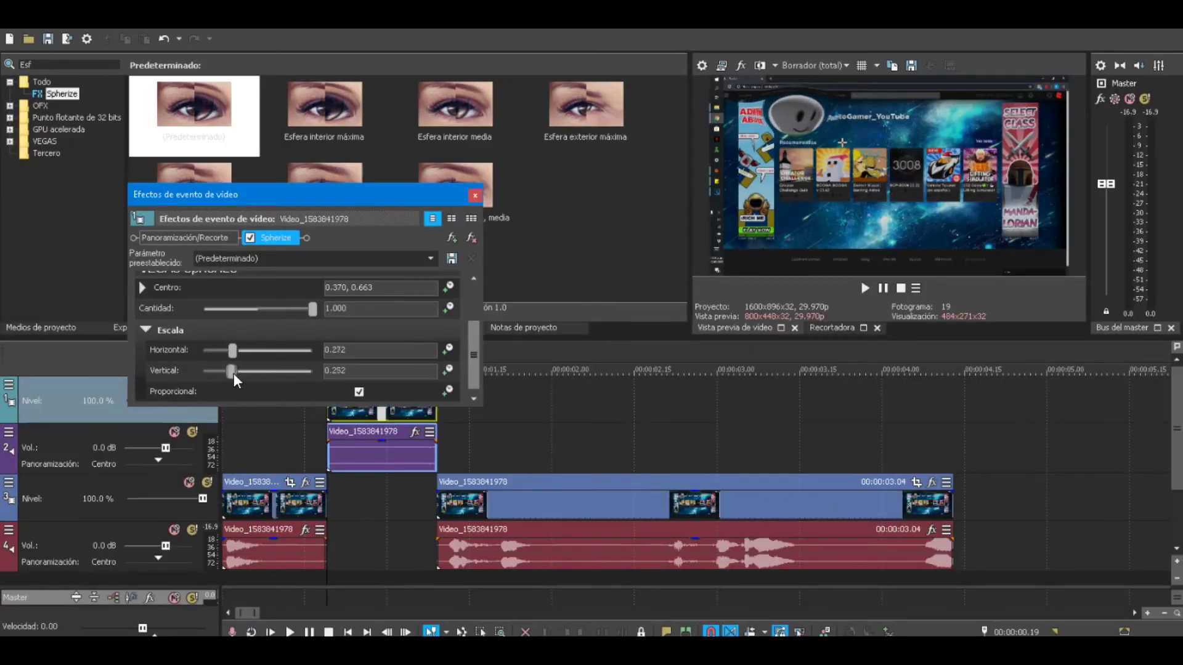
Set the Spherize centre to about 0.370, 0.641 with the amount at 1.000, and close the effect settings.
scroll(191, 312, "up", 2)
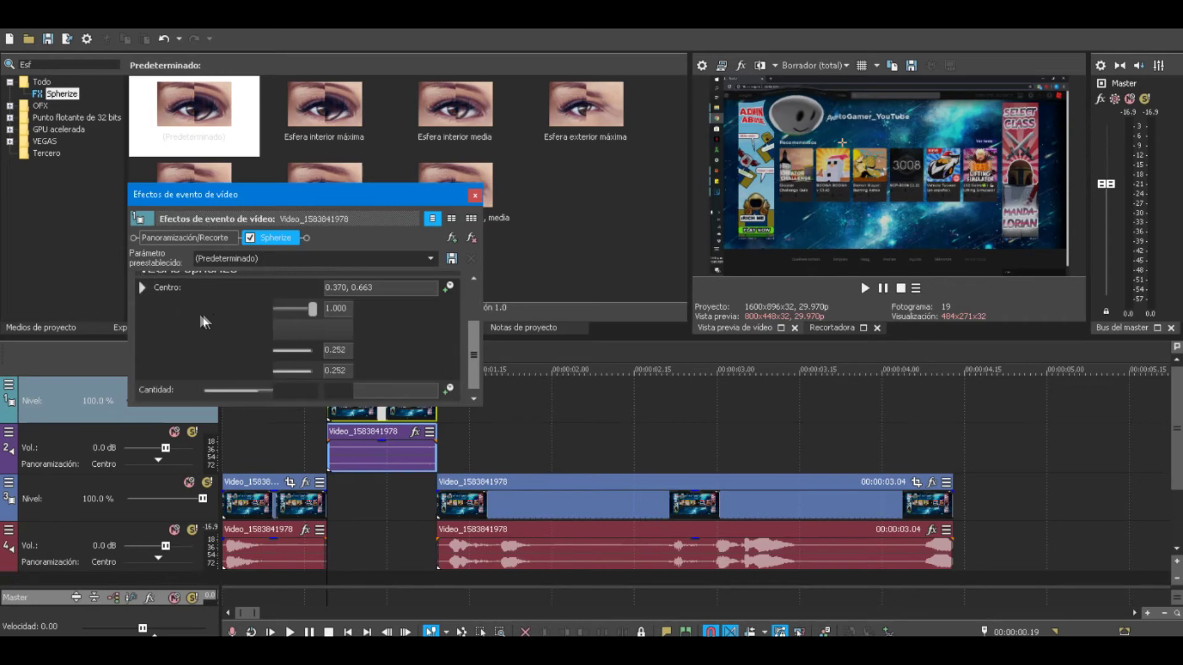
scroll(191, 313, "up", 2)
left_click(302, 327)
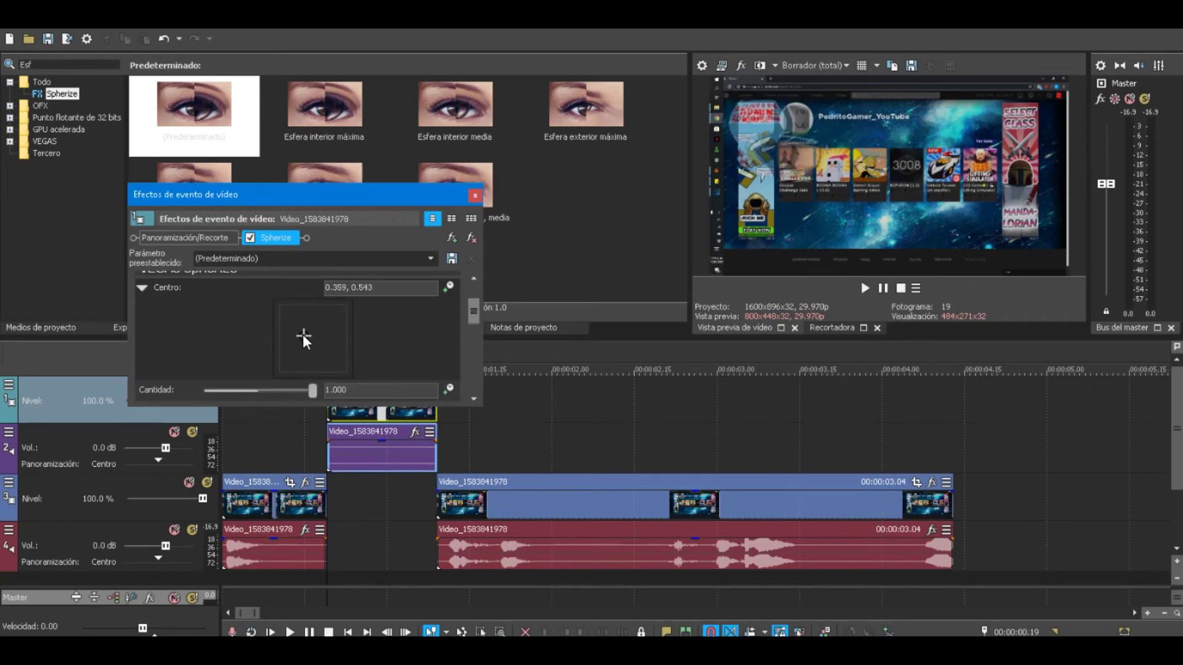
left_click_drag(302, 326, 305, 328)
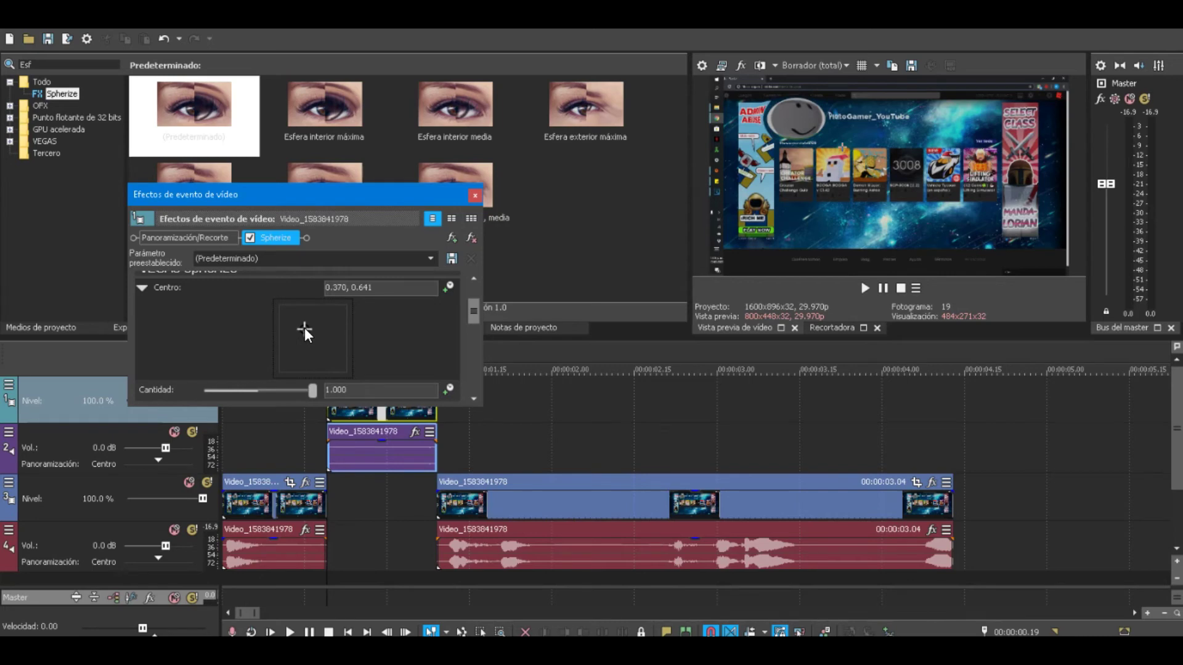
left_click(141, 287)
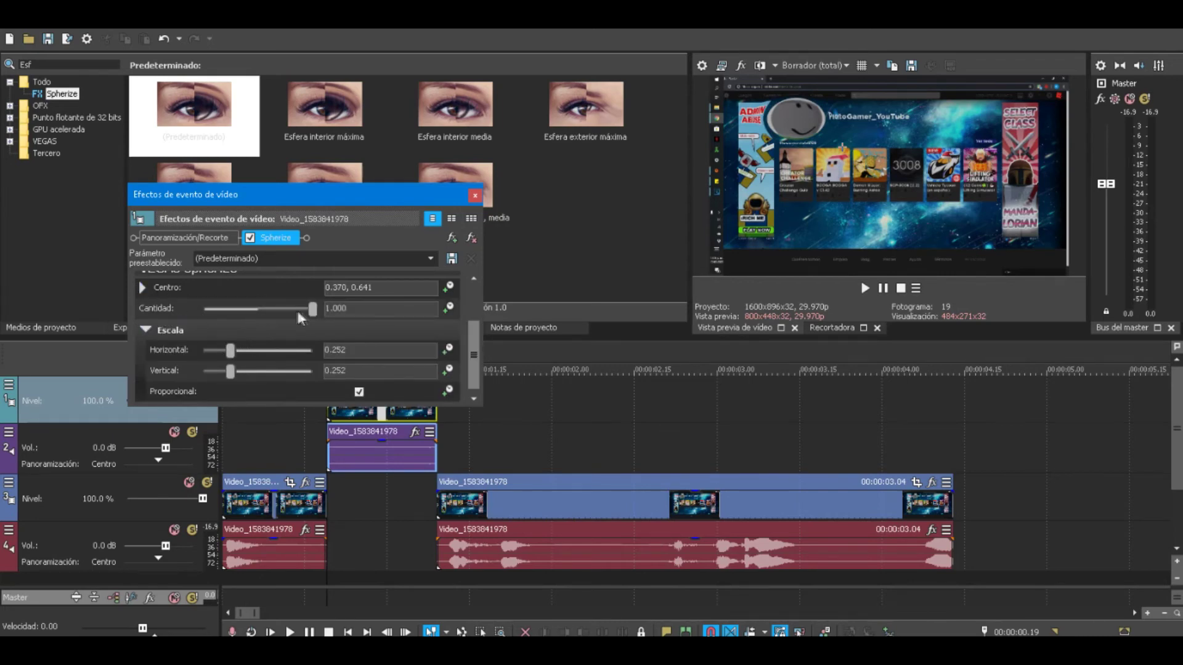
left_click_drag(310, 309, 526, 308)
left_click(475, 195)
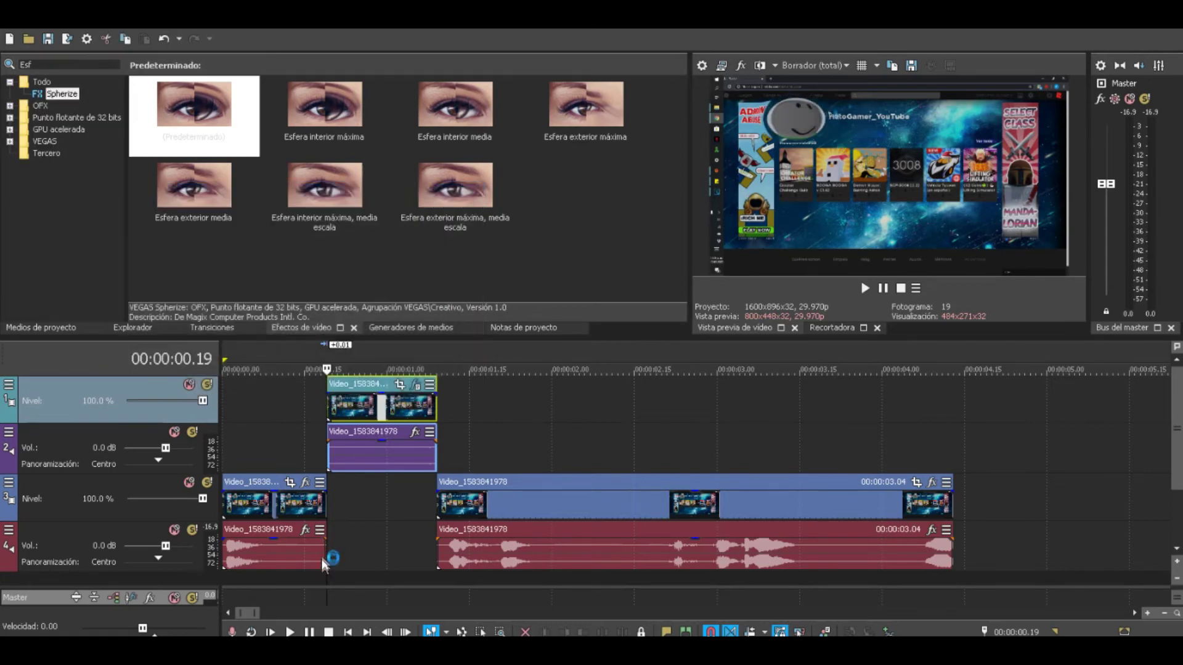
Play the project from the start to preview the Spherize effect, and place the playhead at 00:00:01.24.
key("ctrl+Home")
left_click(866, 288)
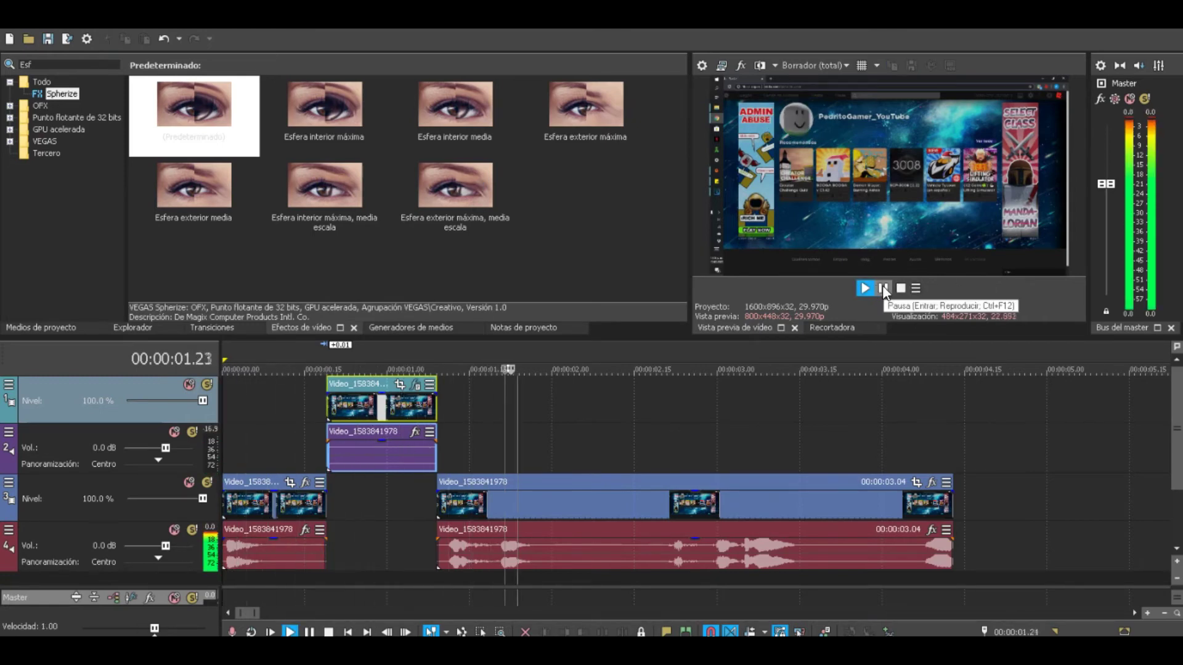
left_click(884, 288)
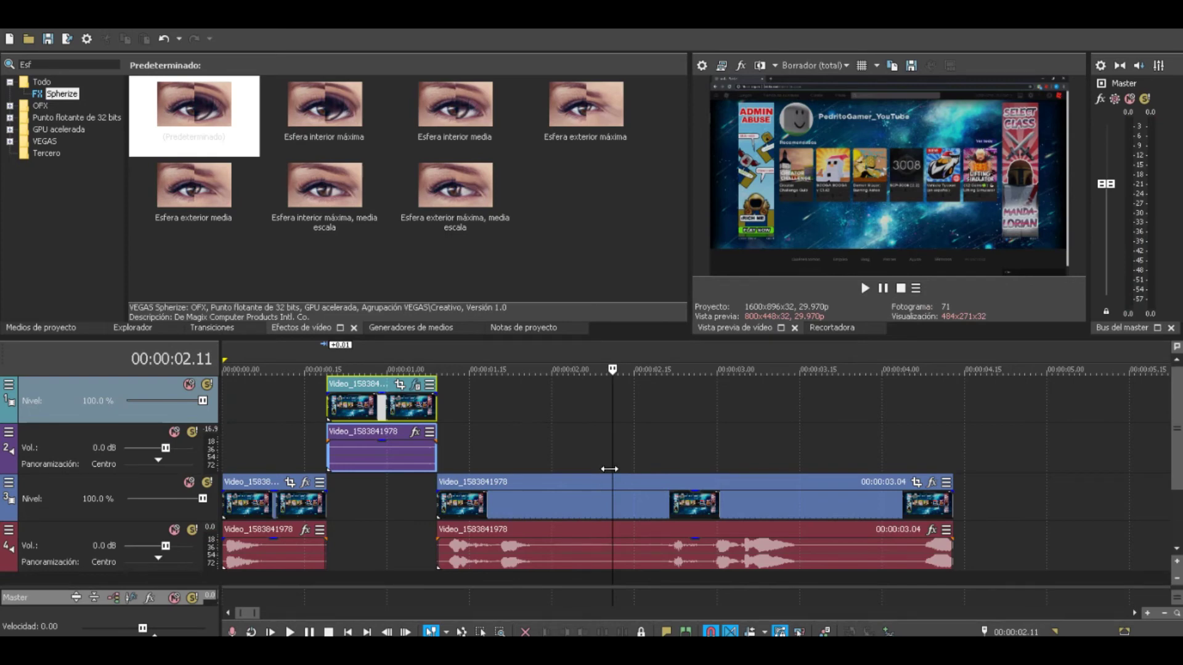
left_click(530, 468)
left_click(519, 469)
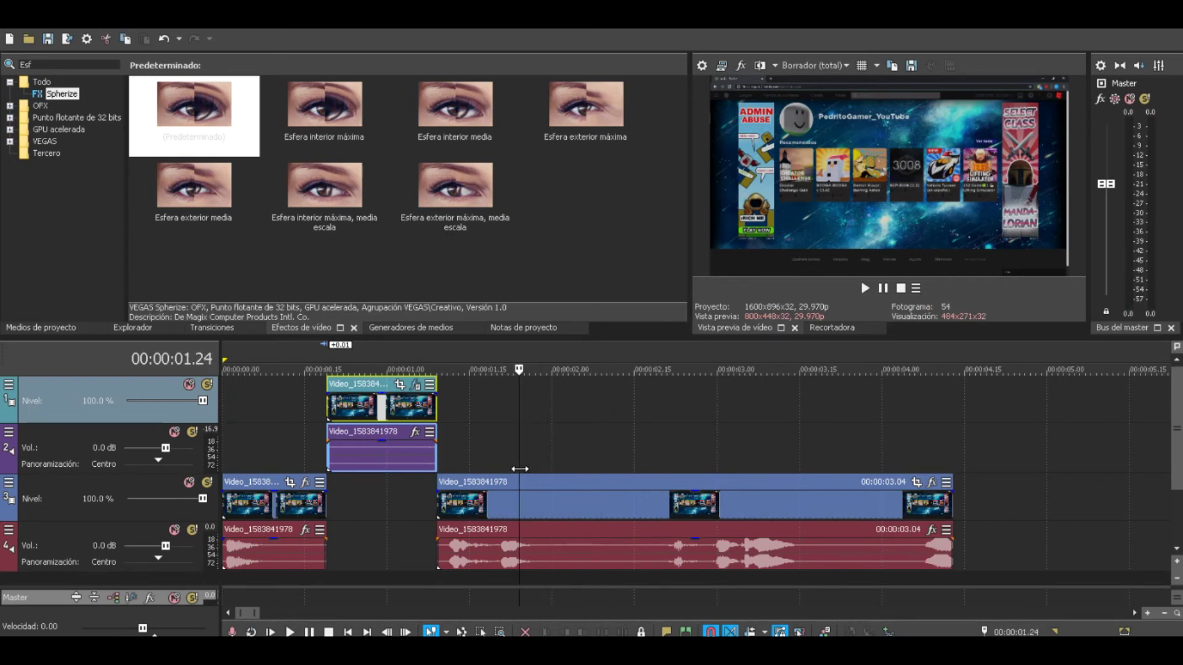